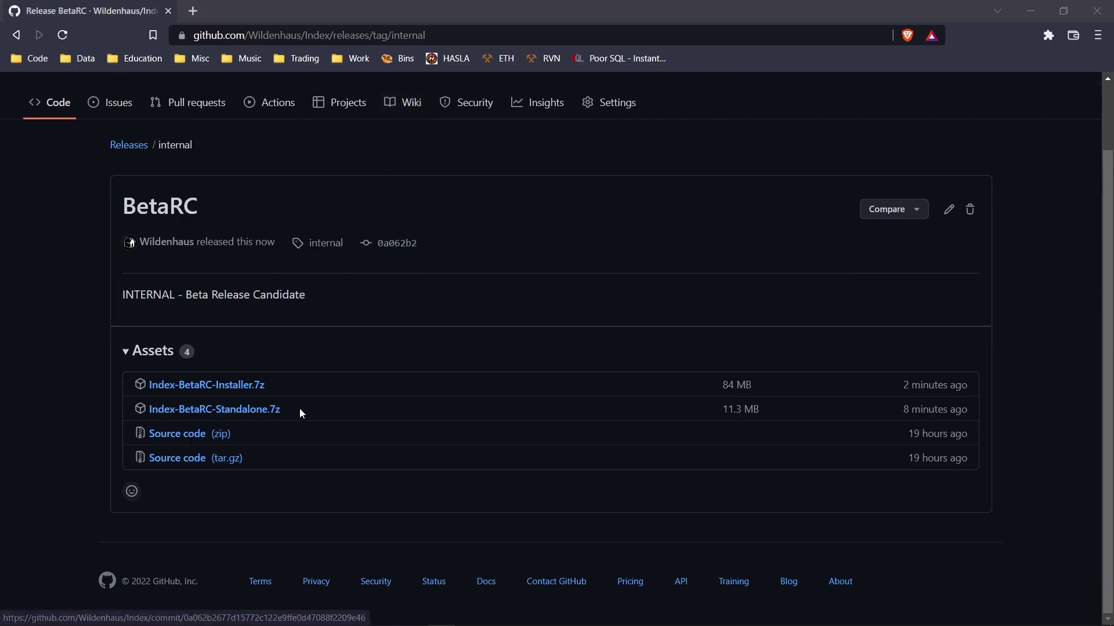
Step: Get the Index-BetaRC-Standalone.7z asset of the BetaRC release and launch Index.exe from the desktop
drag(325, 413, 134, 414)
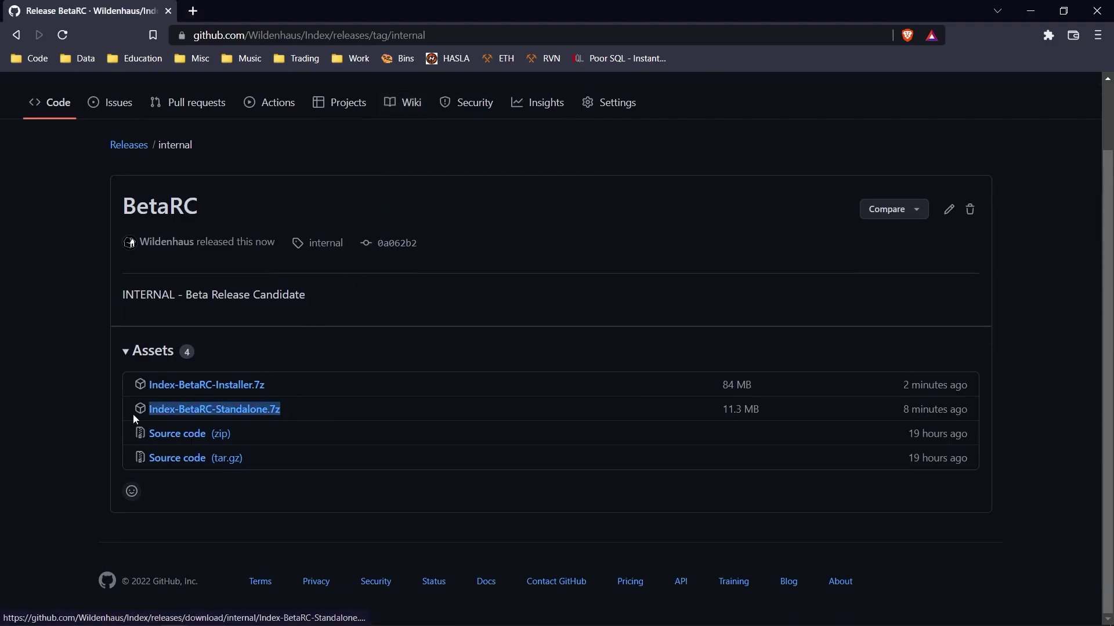
click(186, 409)
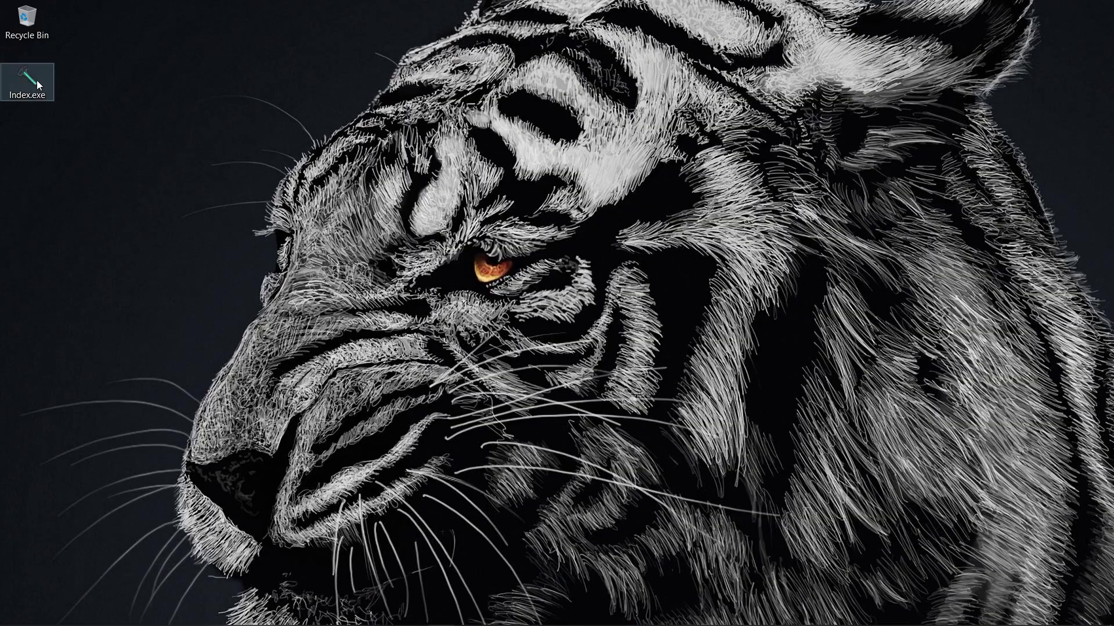
double_click(37, 79)
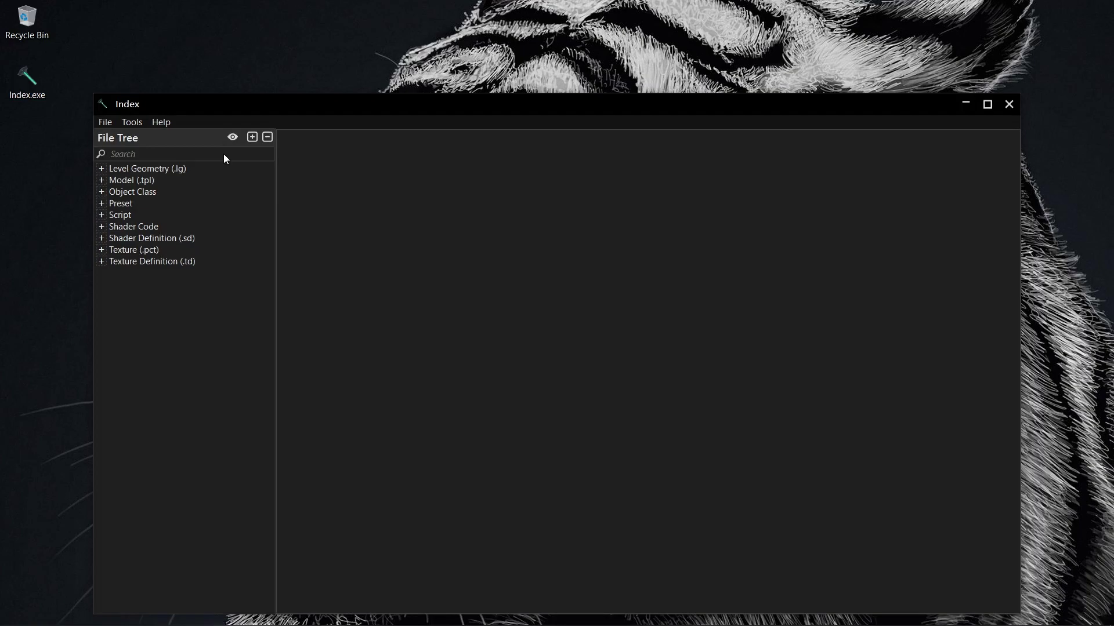
Step: Run setup.exe from the Index-Installer folder to install Index
drag(754, 384, 126, 381)
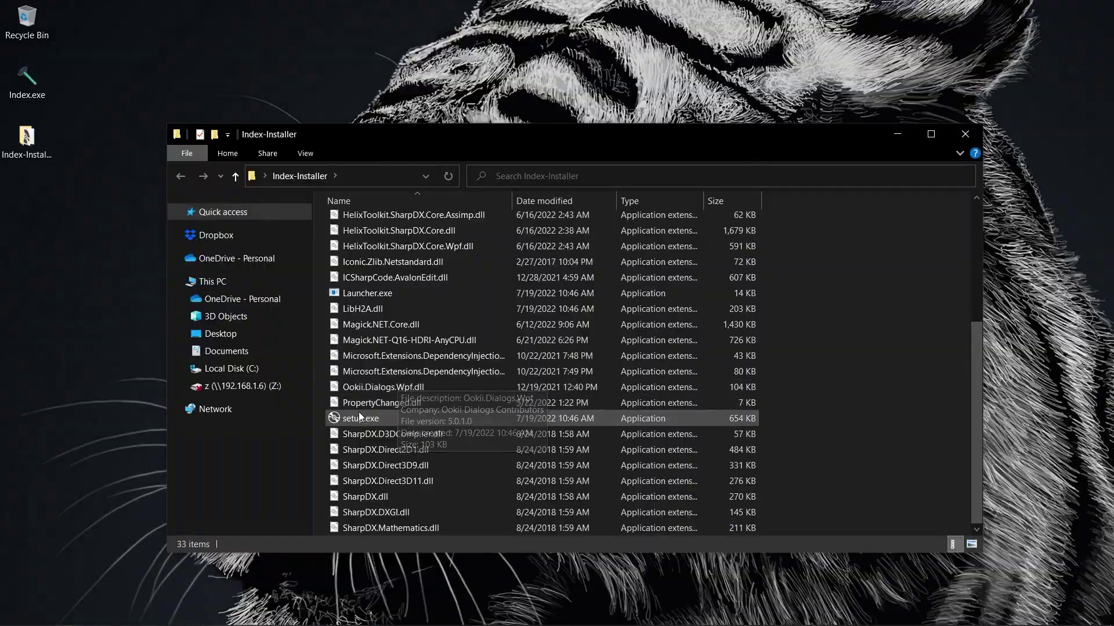
double_click(359, 416)
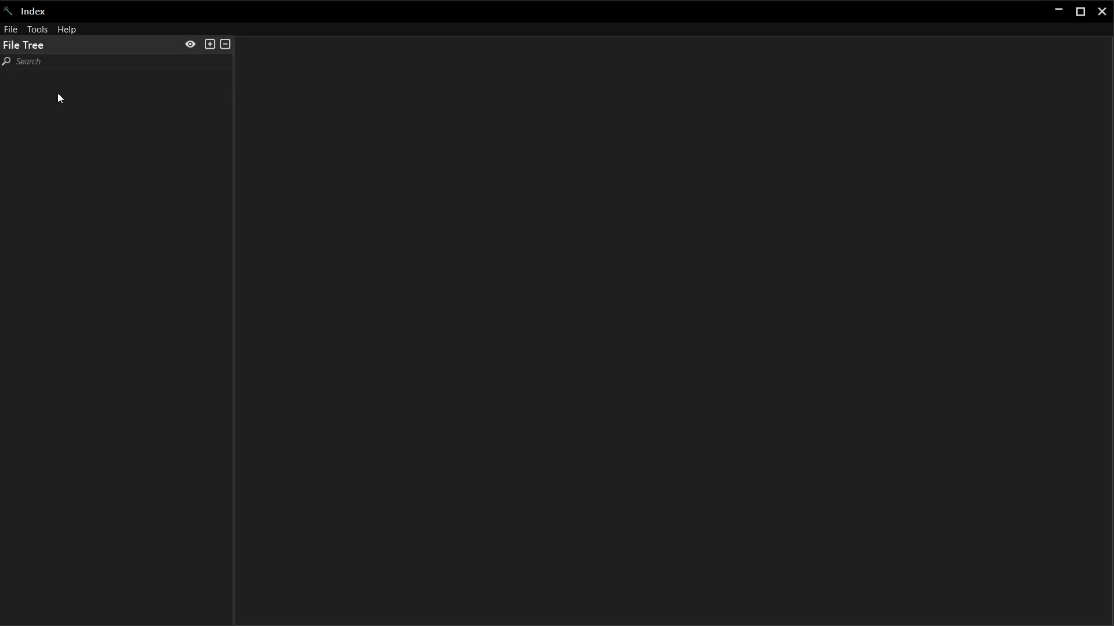
Step: In the file preferences, set the default H2A directory to the Halo The Master Chief Collection path, loading on startup, and the export path to C:\Extract
click(37, 27)
click(168, 189)
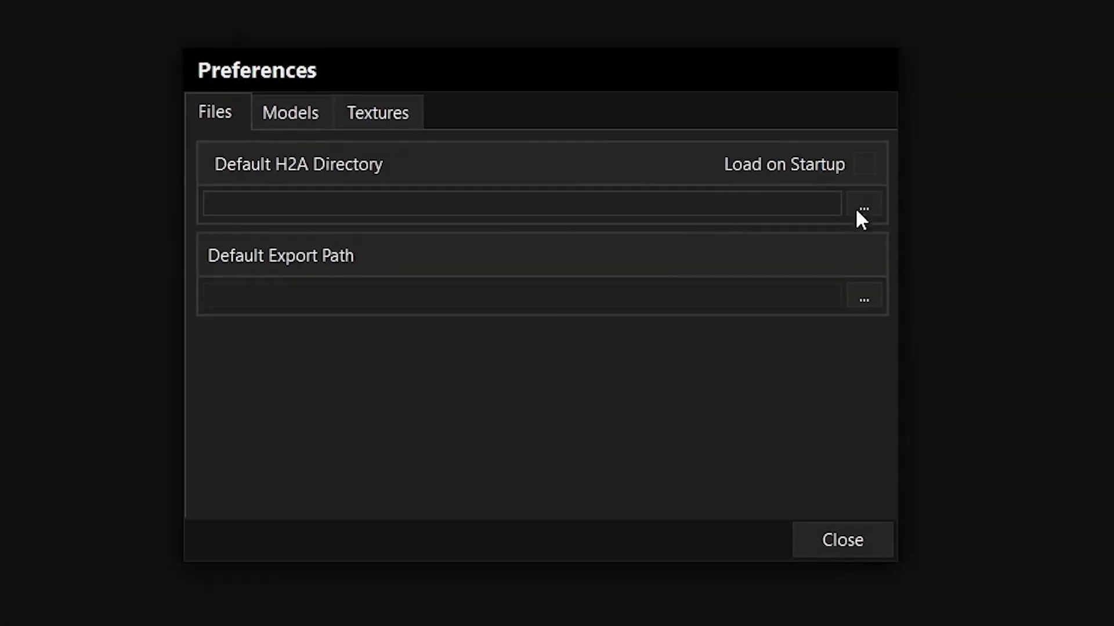
click(862, 209)
click(277, 311)
click(864, 299)
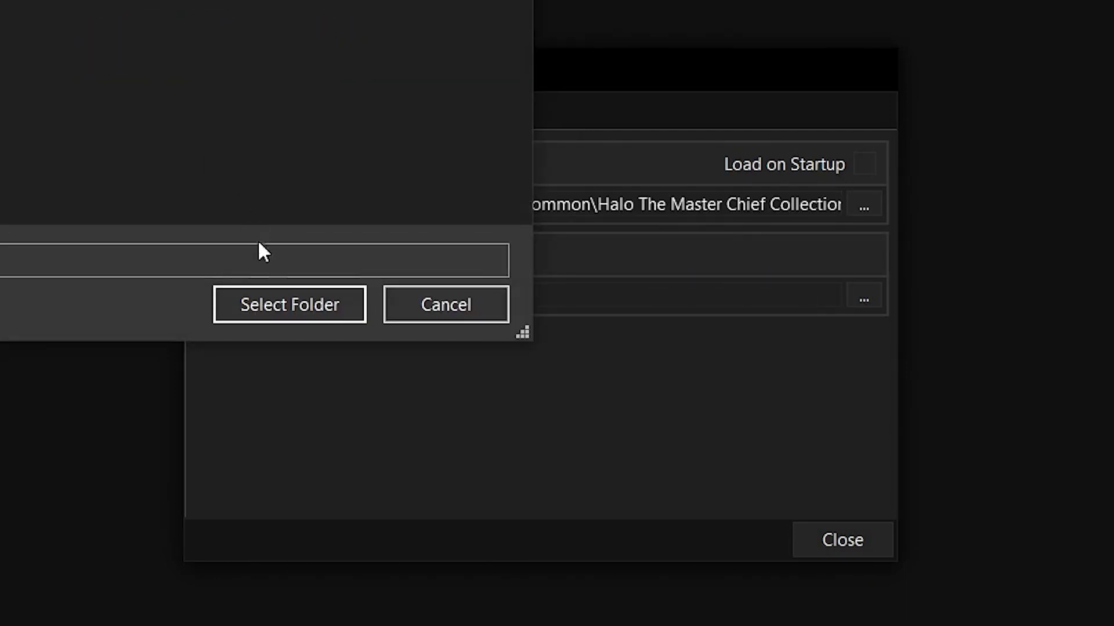
click(289, 304)
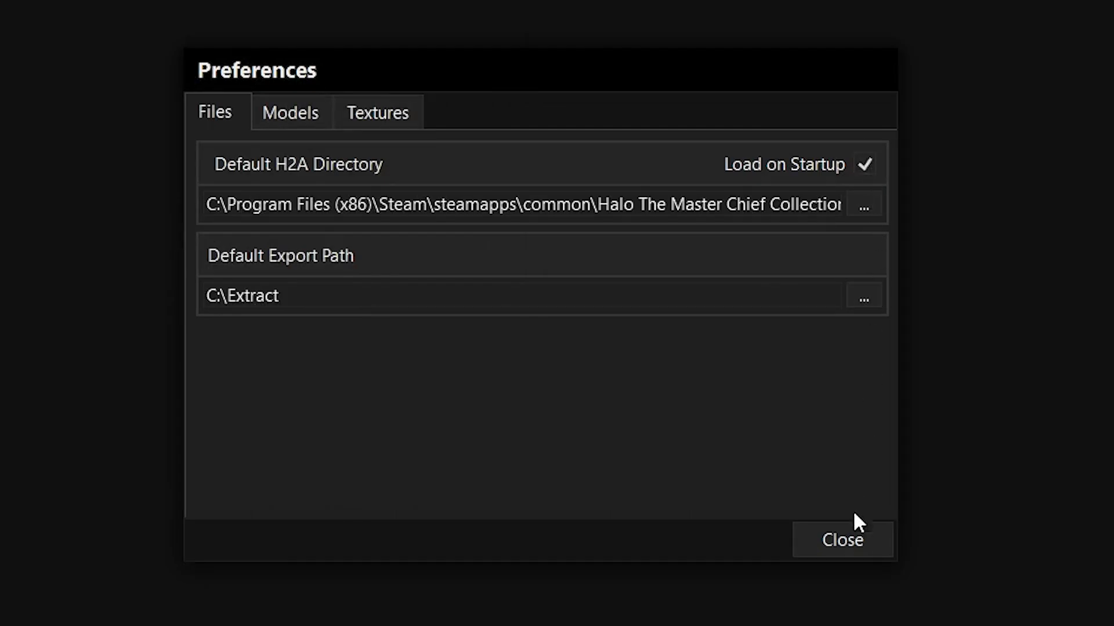
click(853, 537)
Step: Open the halo2 directory inside Halo The Master Chief Collection as the game file source
click(16, 52)
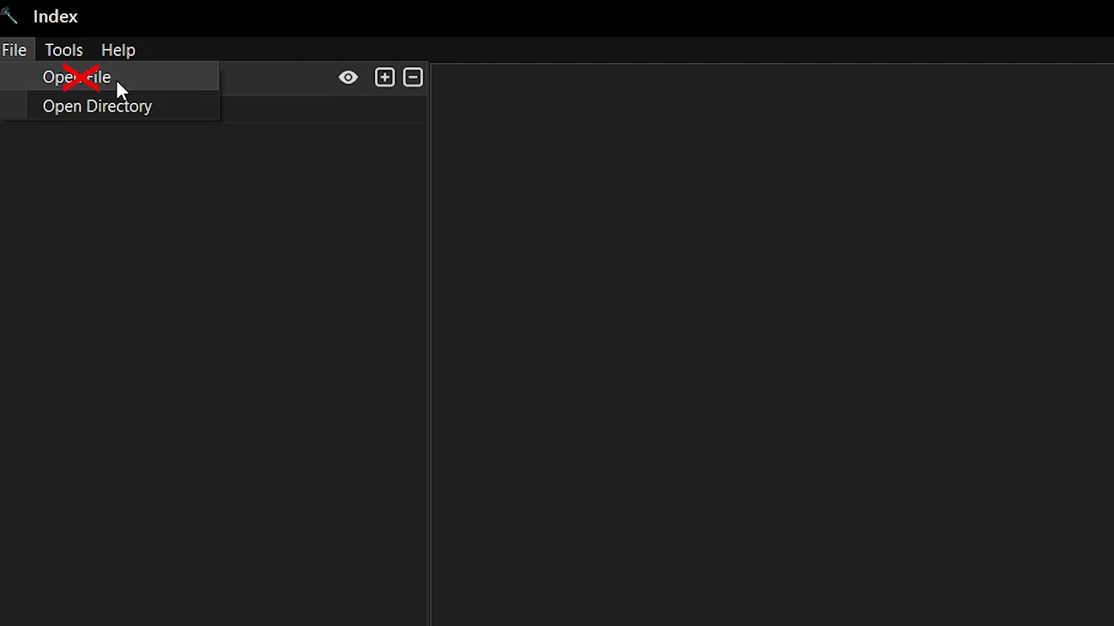
click(119, 108)
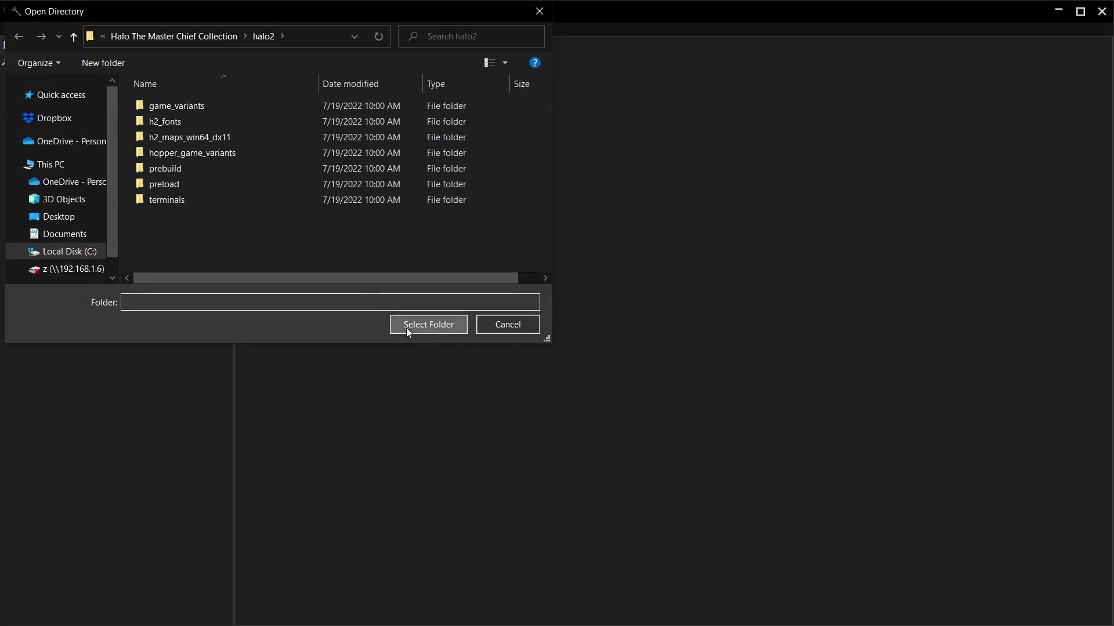
click(754, 599)
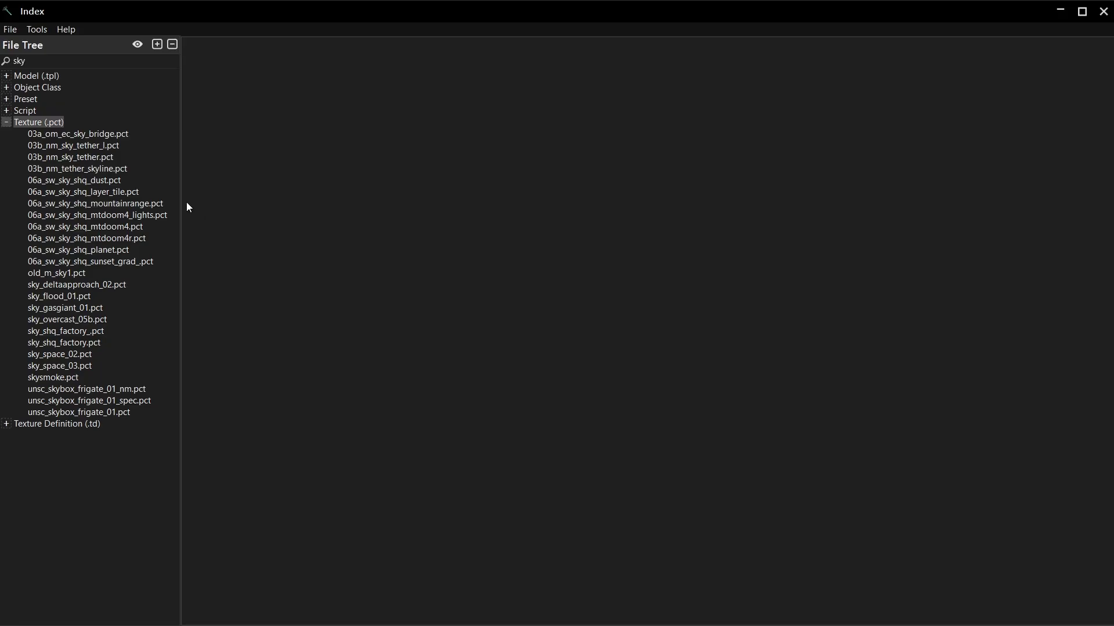
Step: Open the 03b_nm_tether_skyline.pct texture and bring up its export options
double_click(120, 172)
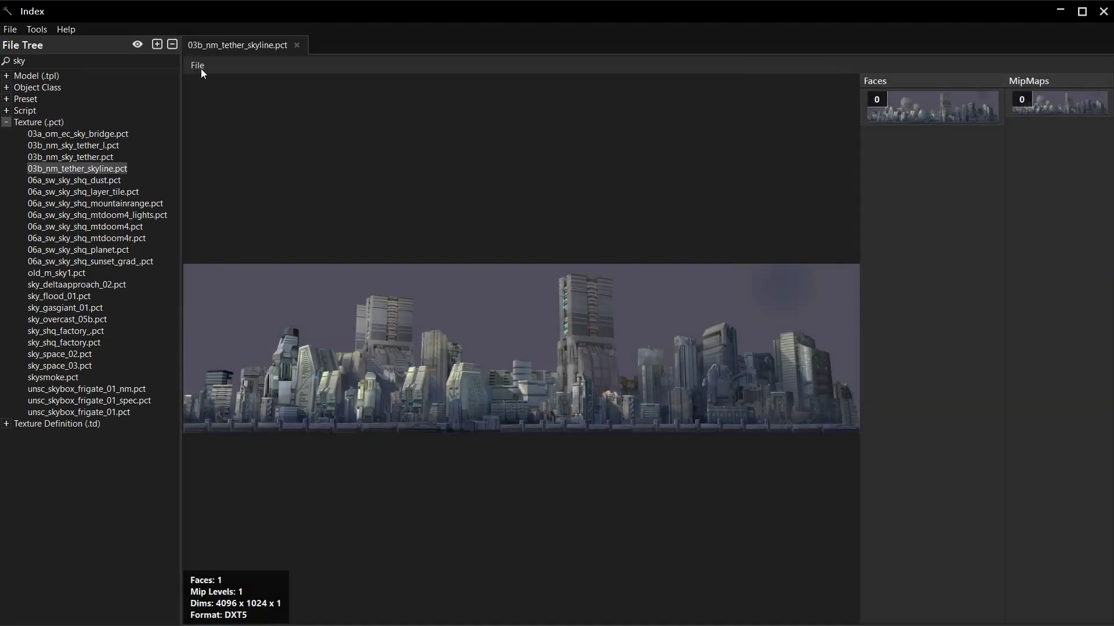
click(200, 68)
click(215, 96)
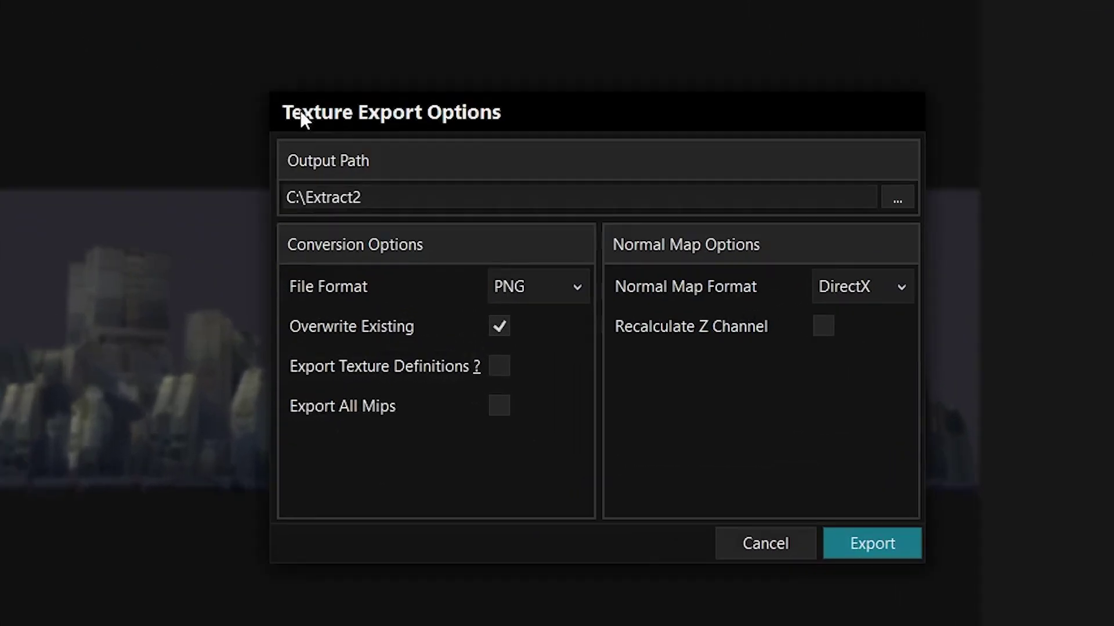
Step: Export the texture as PNG with OpenGL normal maps, Z channel recalculation and texture definitions enabled
click(516, 290)
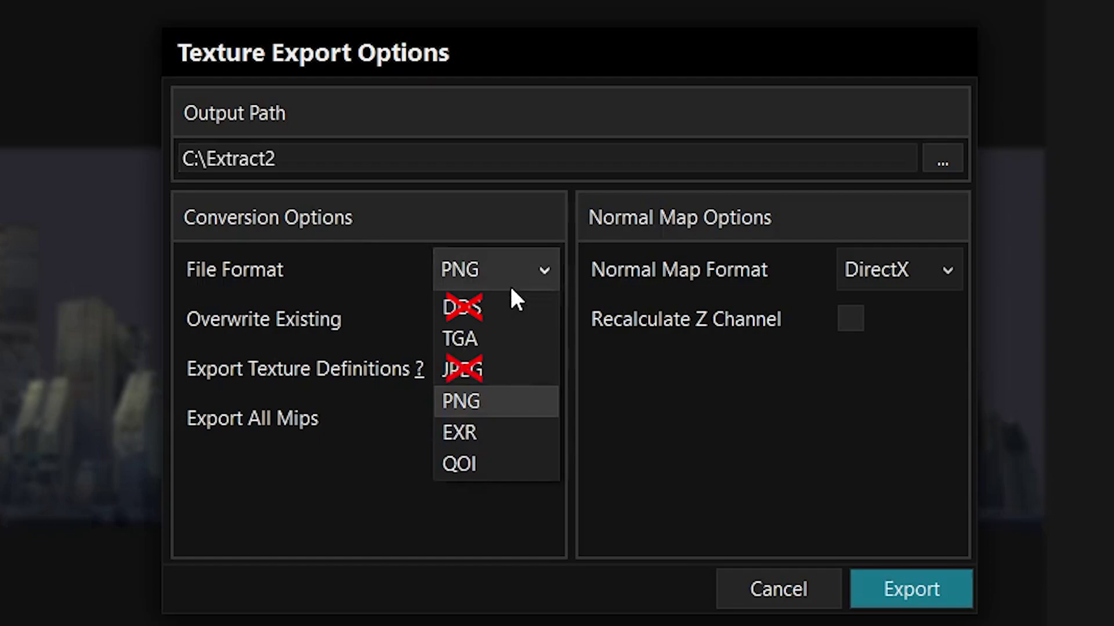
click(510, 288)
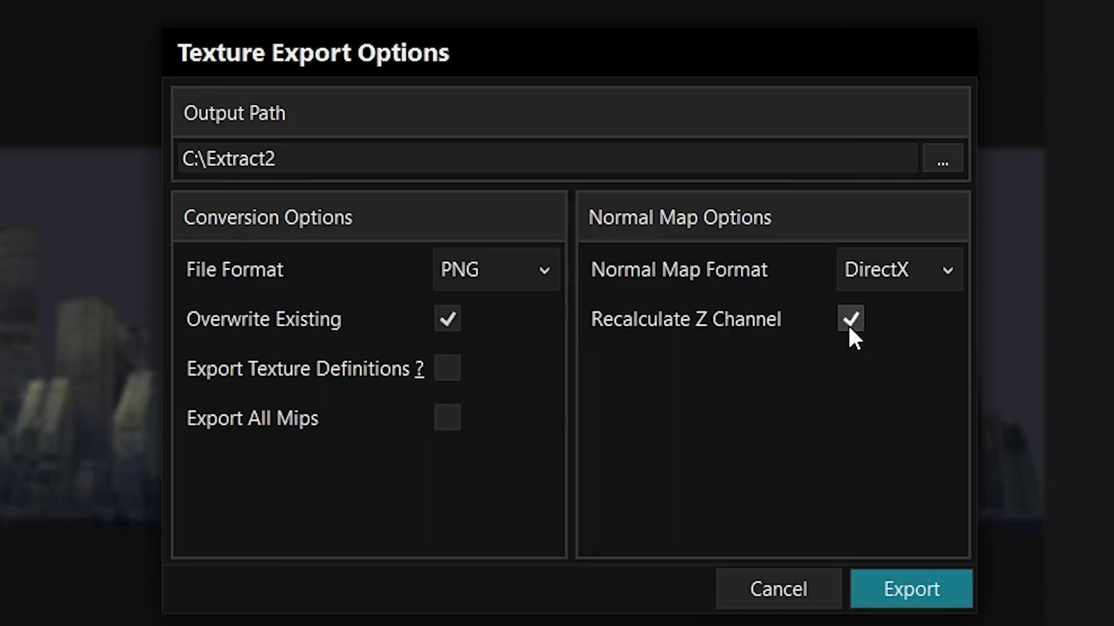
click(892, 271)
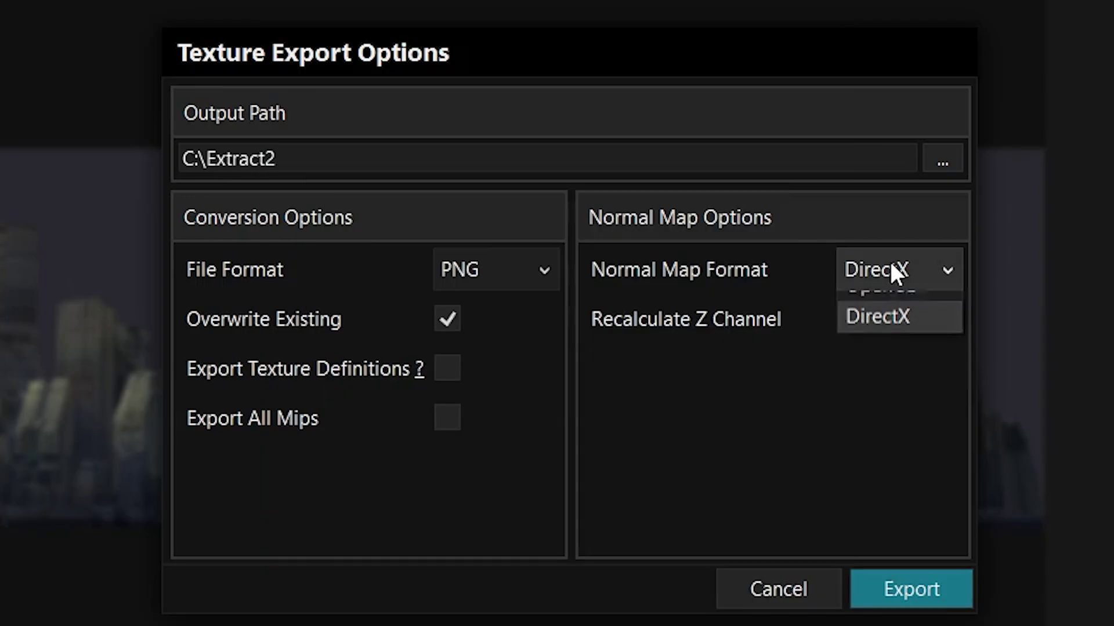
click(887, 309)
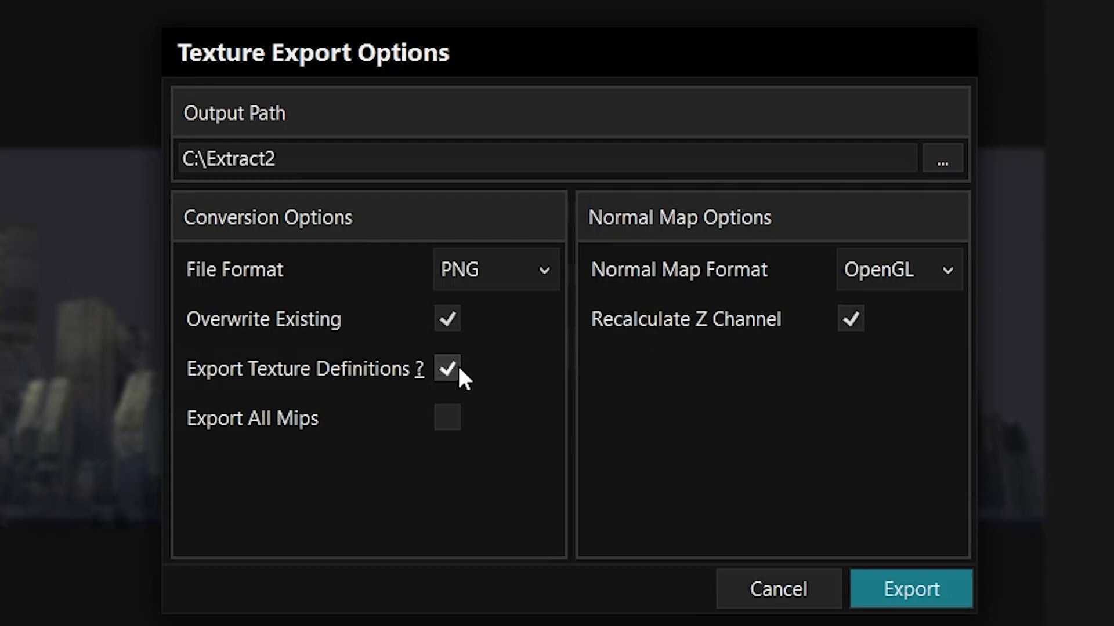
click(873, 587)
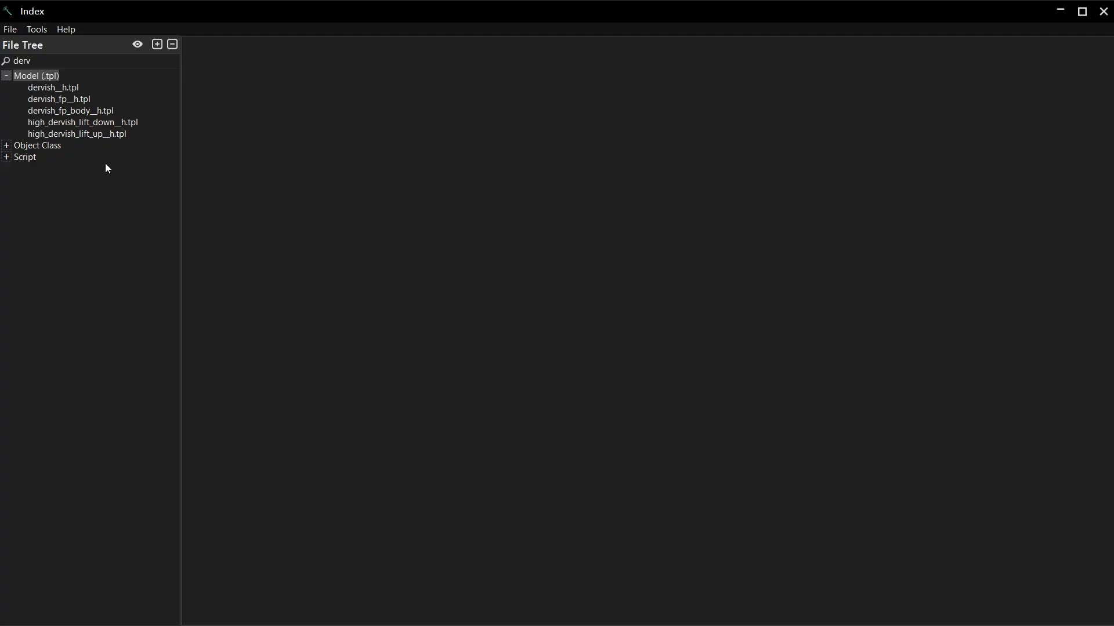
Step: Open the dervish__h.tpl model, and review and dismiss the process results for actor1_tpl_grass.tpl
double_click(60, 92)
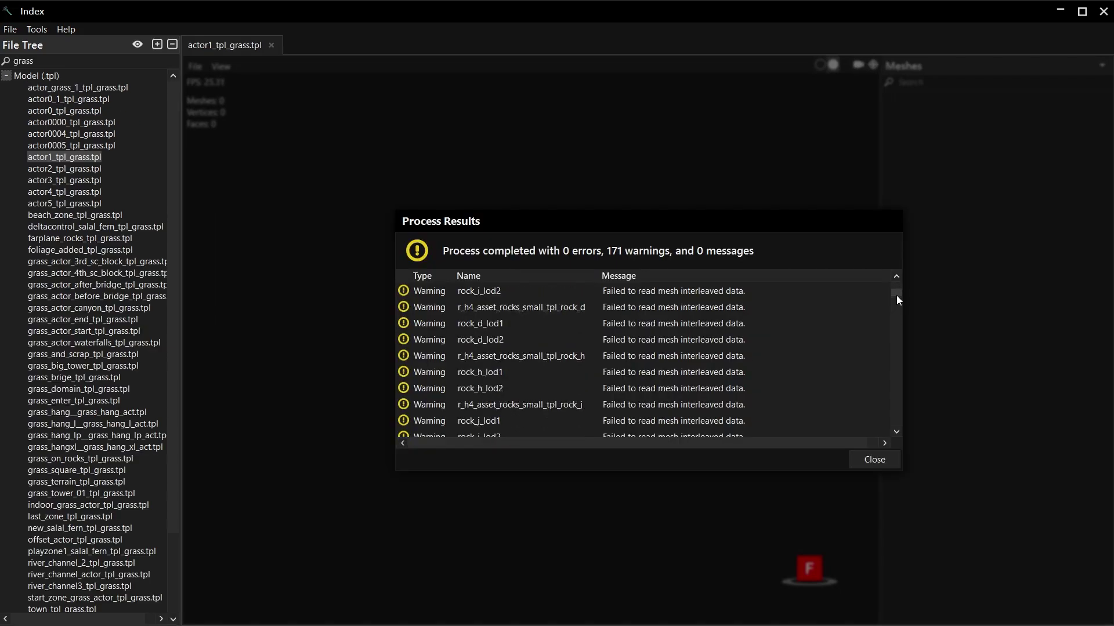
drag(896, 295, 895, 428)
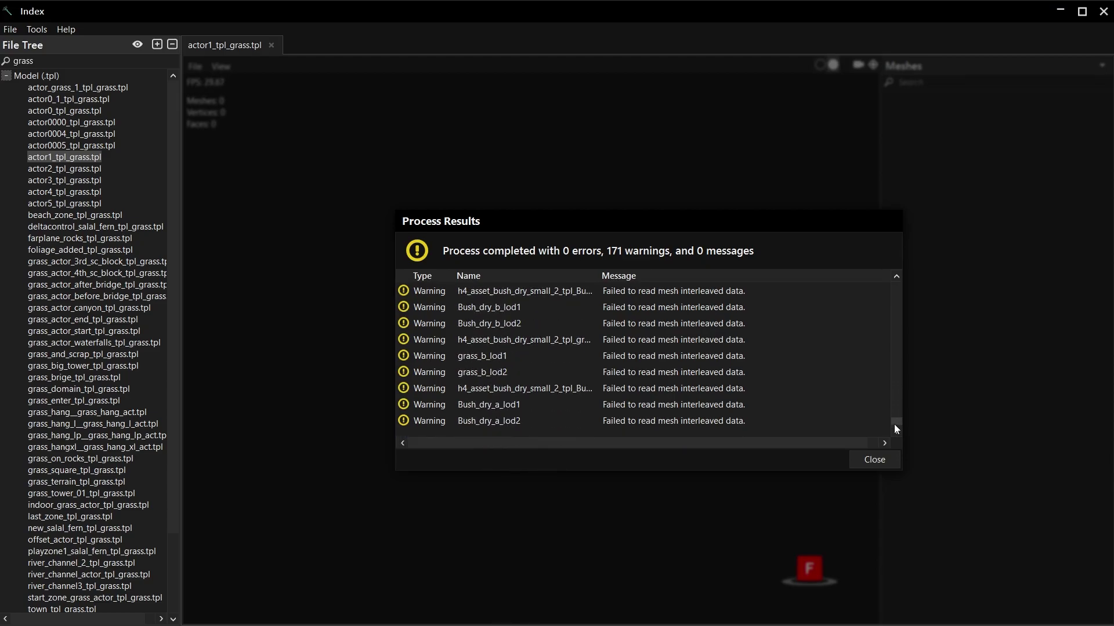
click(873, 460)
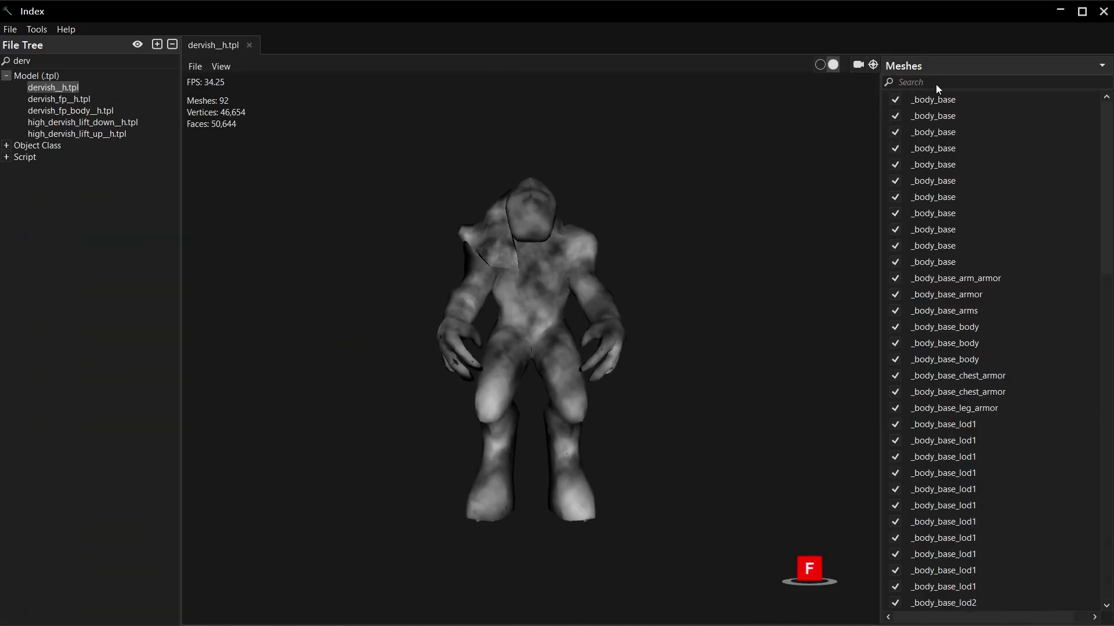
Step: Filter the dervish model's meshes by "shie", hide the four shield and overshield meshes, and hide all LODs
click(935, 85)
text(shie)
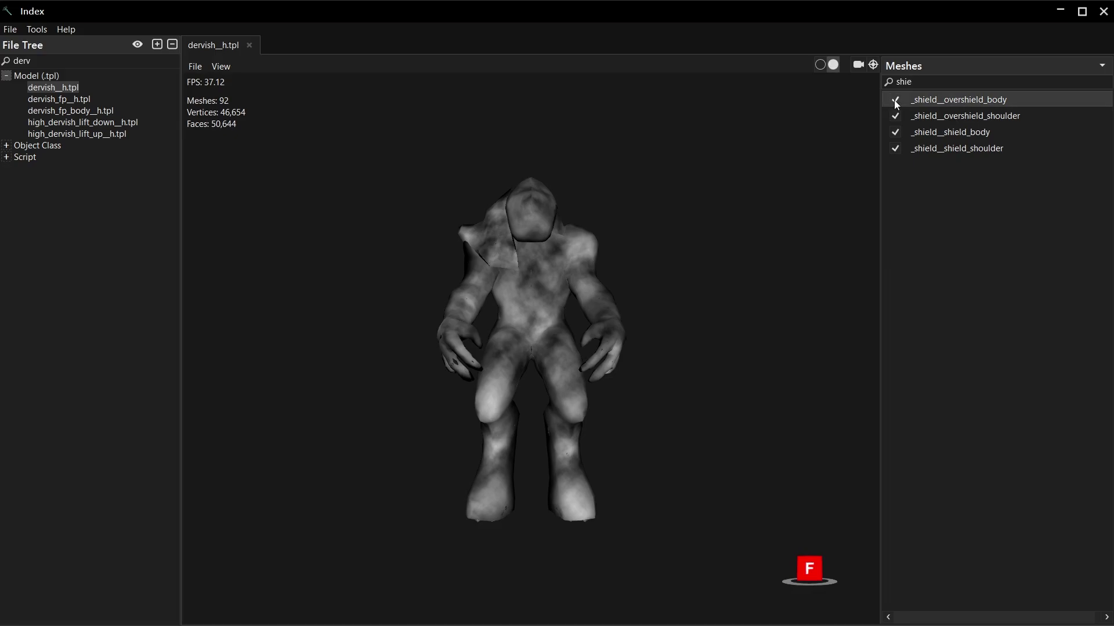
click(895, 99)
click(895, 116)
click(895, 132)
click(895, 148)
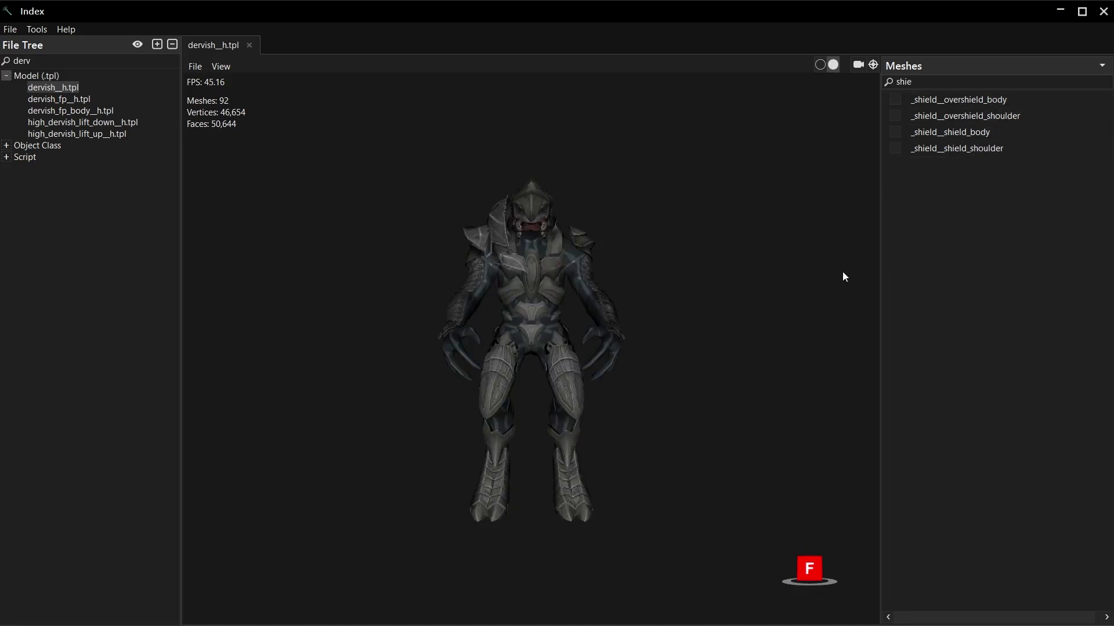
click(1102, 66)
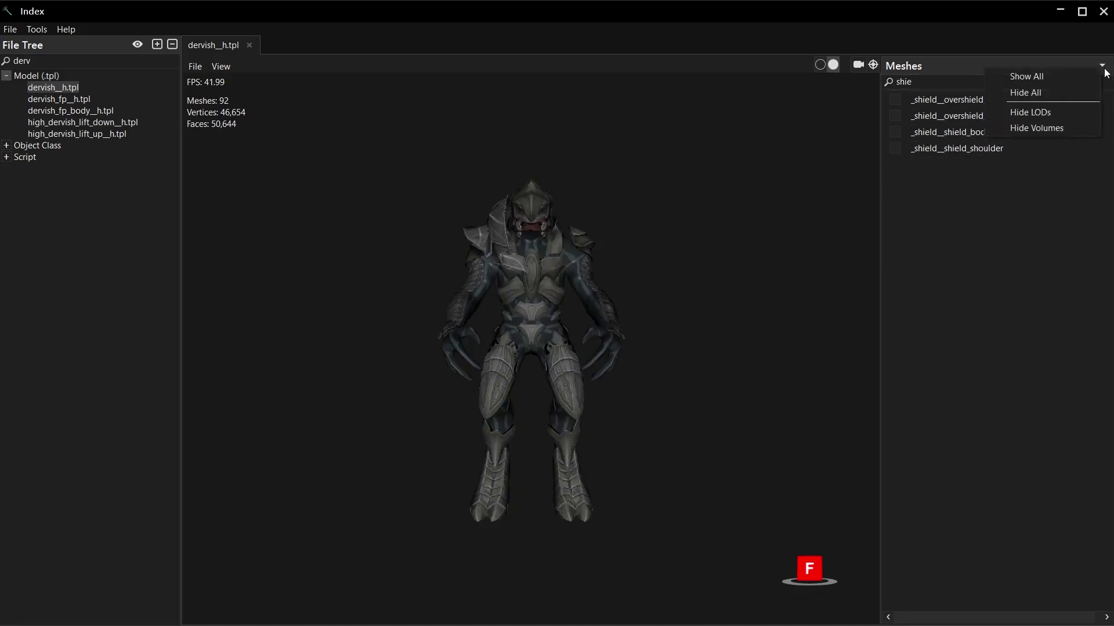
click(1066, 112)
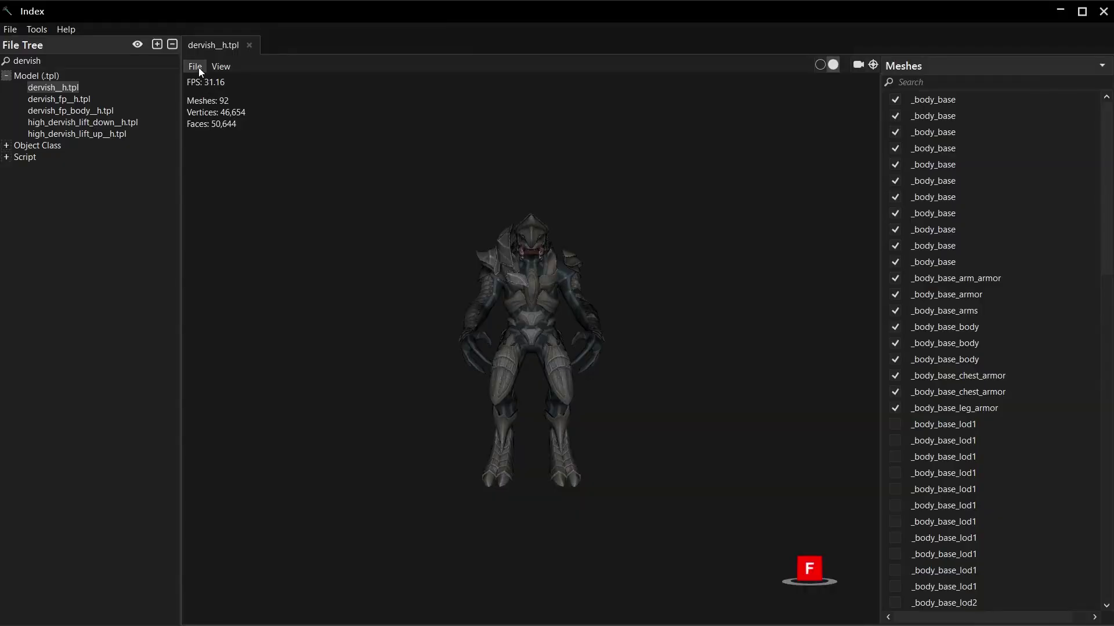
Step: Export the dervish model as FBX with PNG textures to C:\Extract, creating a folder for the model
click(197, 66)
click(211, 86)
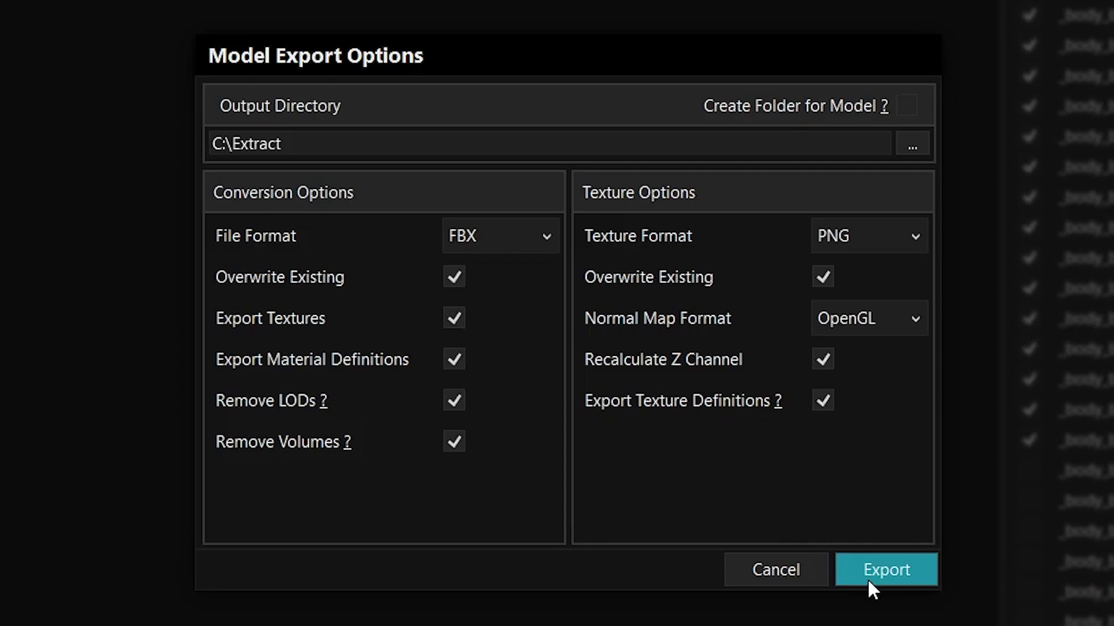
click(909, 106)
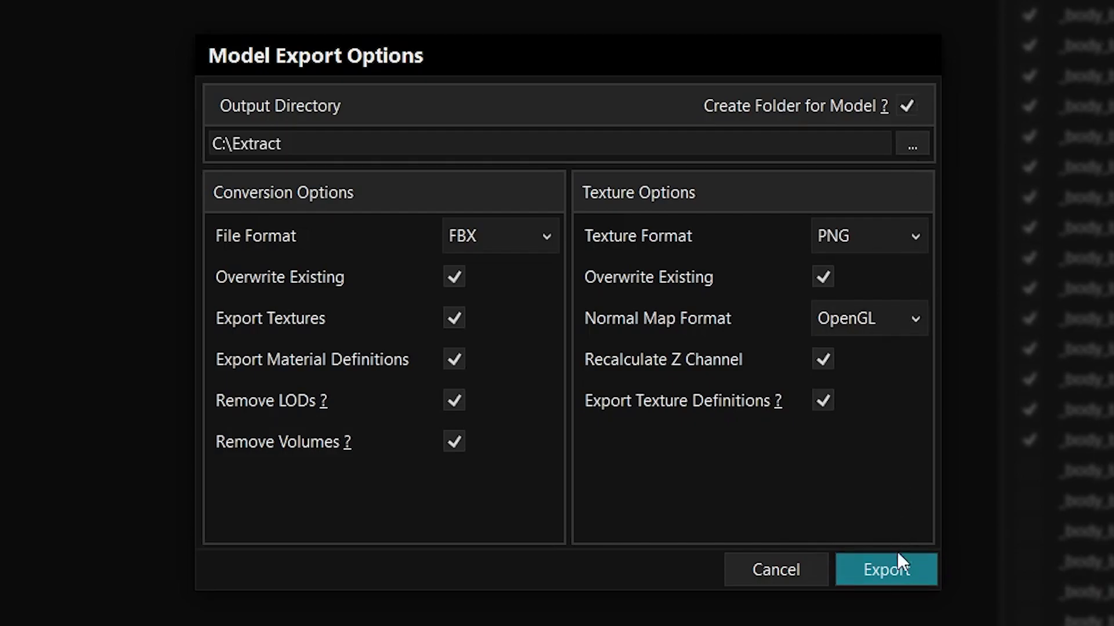
click(898, 566)
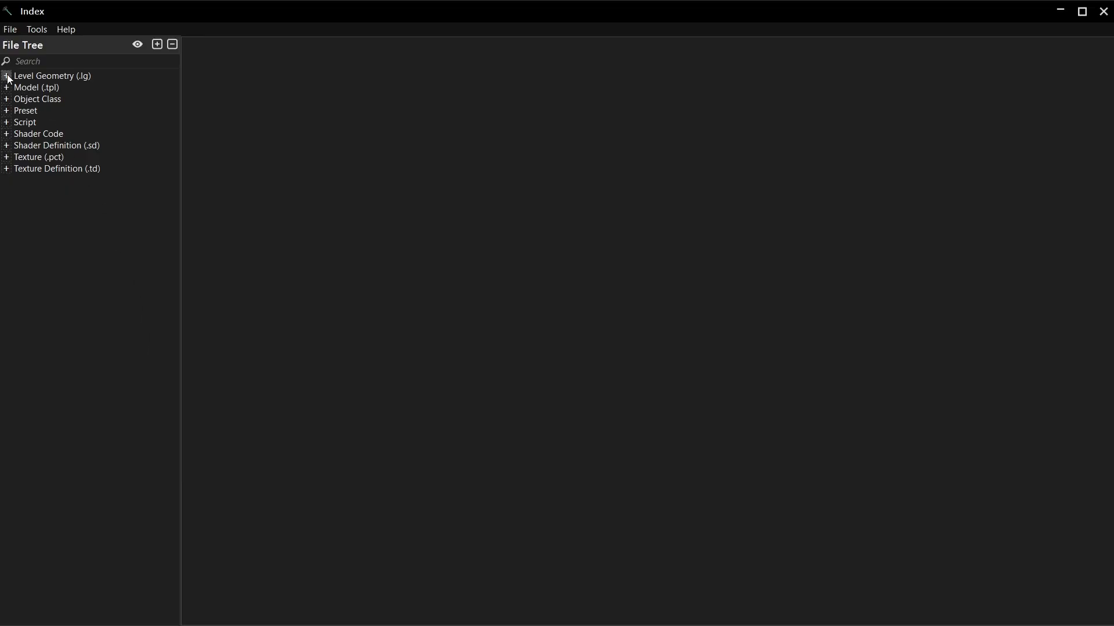
Step: Open the 01b_spacestation.lg level geometry and hide its volumes and LODs
click(6, 76)
double_click(40, 110)
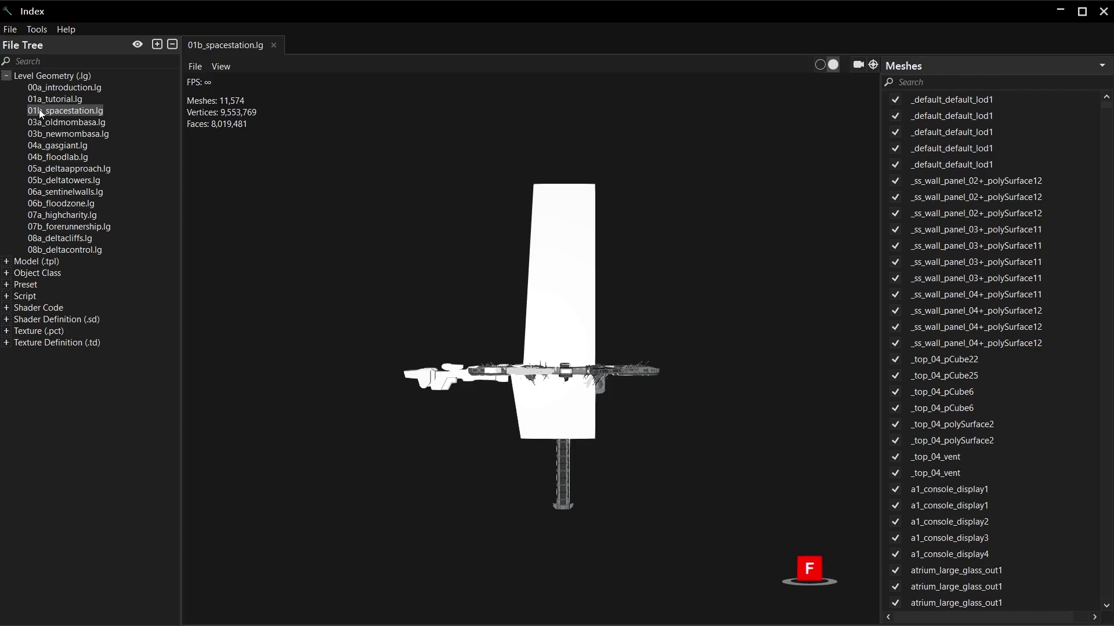
click(1102, 65)
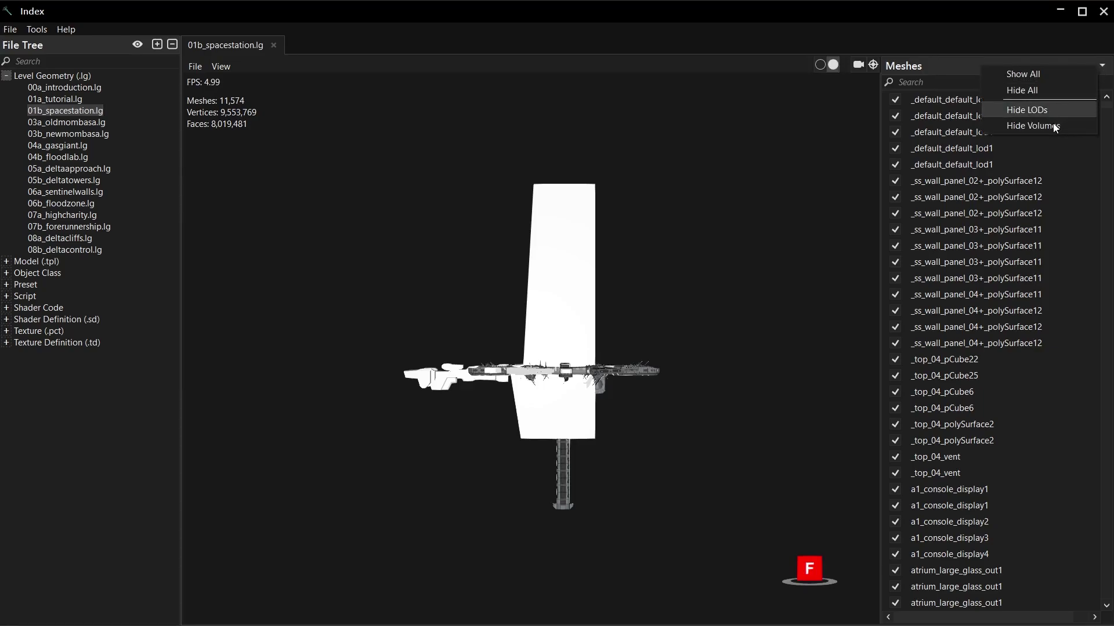
click(1053, 127)
click(1103, 66)
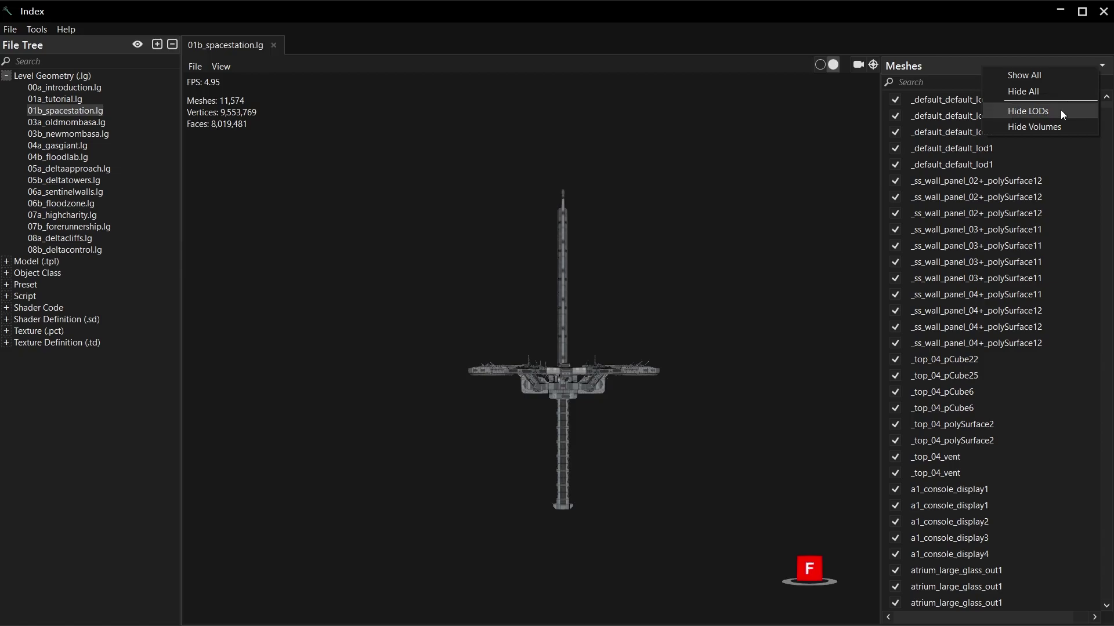
click(1060, 109)
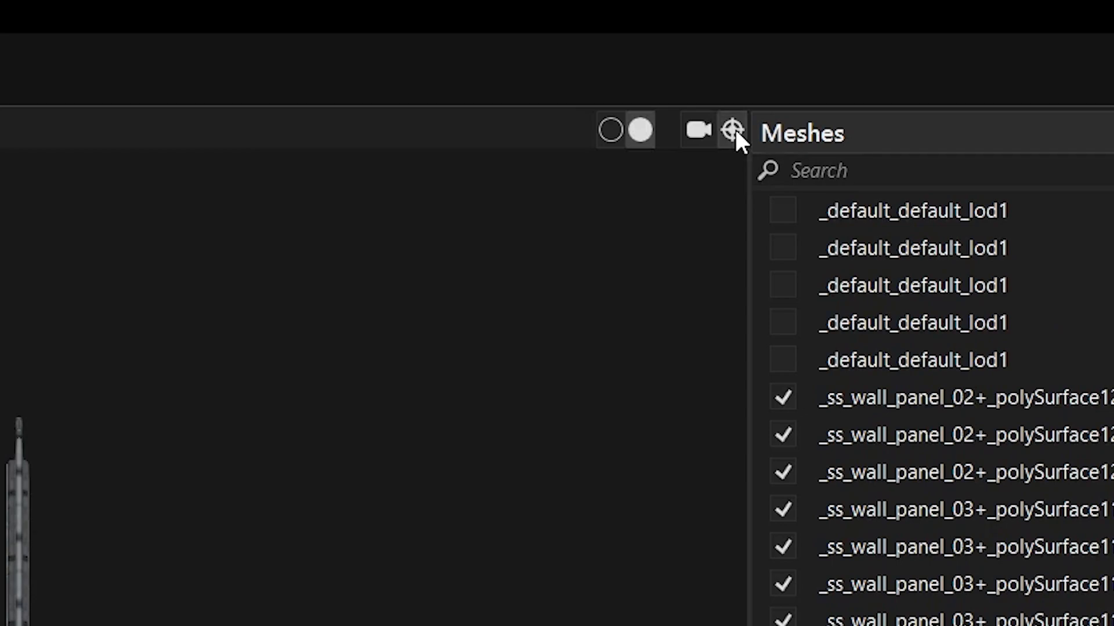
Step: Inspect the space station with the free-moving camera at a move speed of about 578, and reset the camera
click(732, 131)
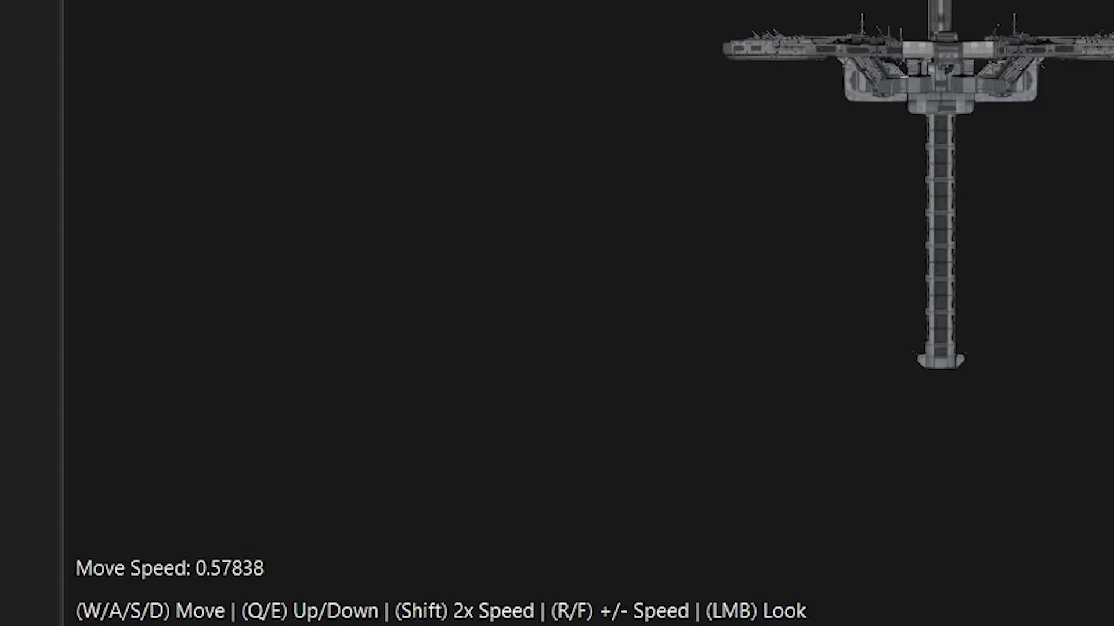
key(r)
key(w)
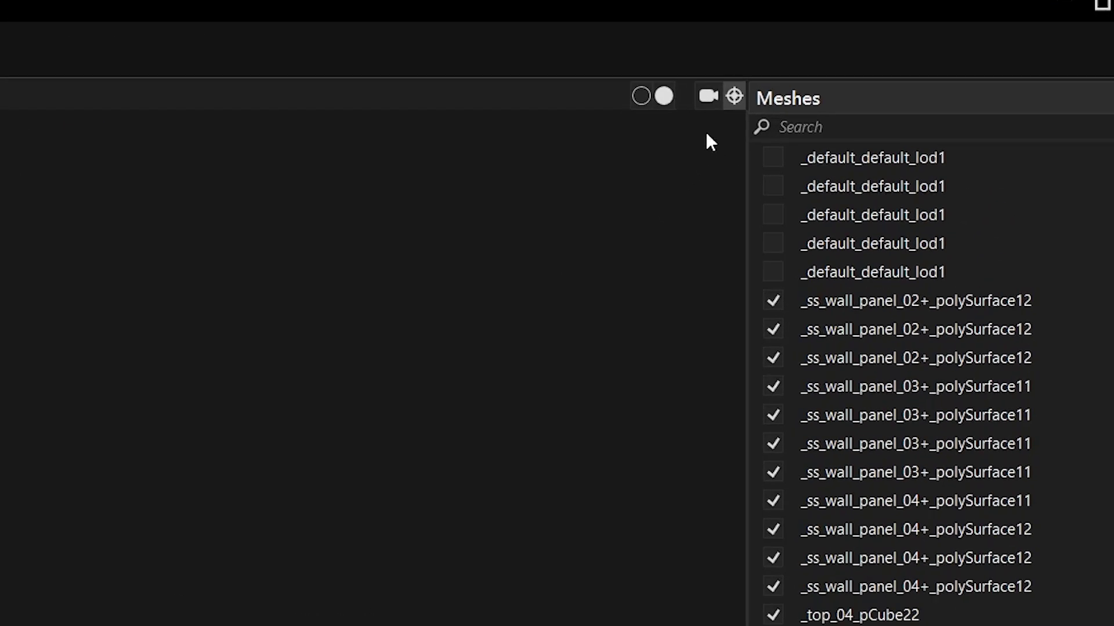
click(709, 95)
Step: Open the export options for the 01b_spacestation.lg level geometry
click(195, 66)
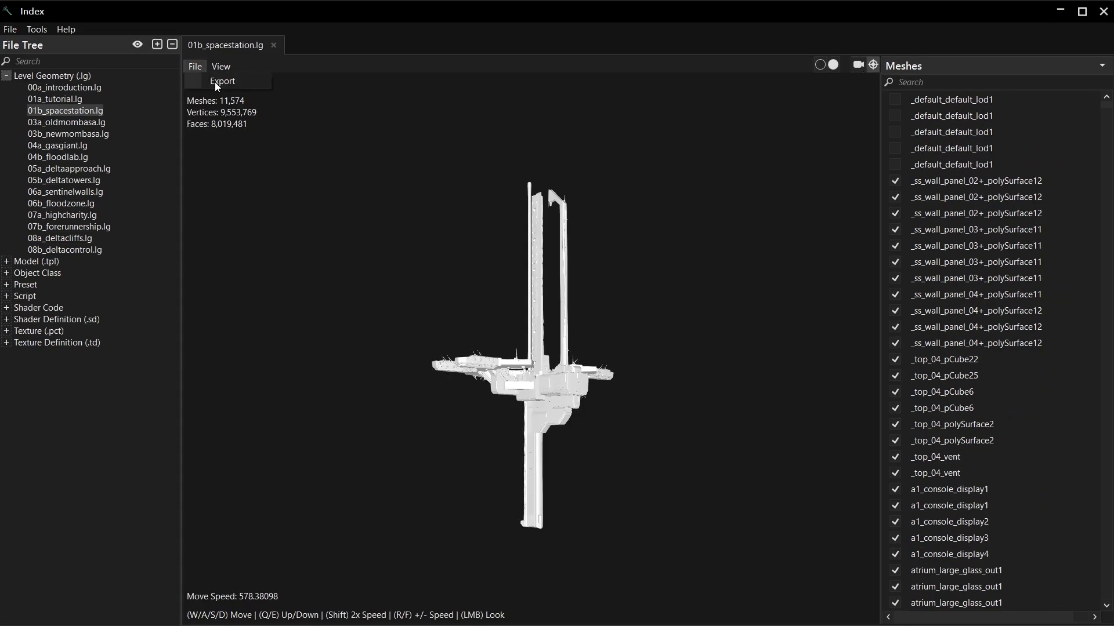
click(222, 82)
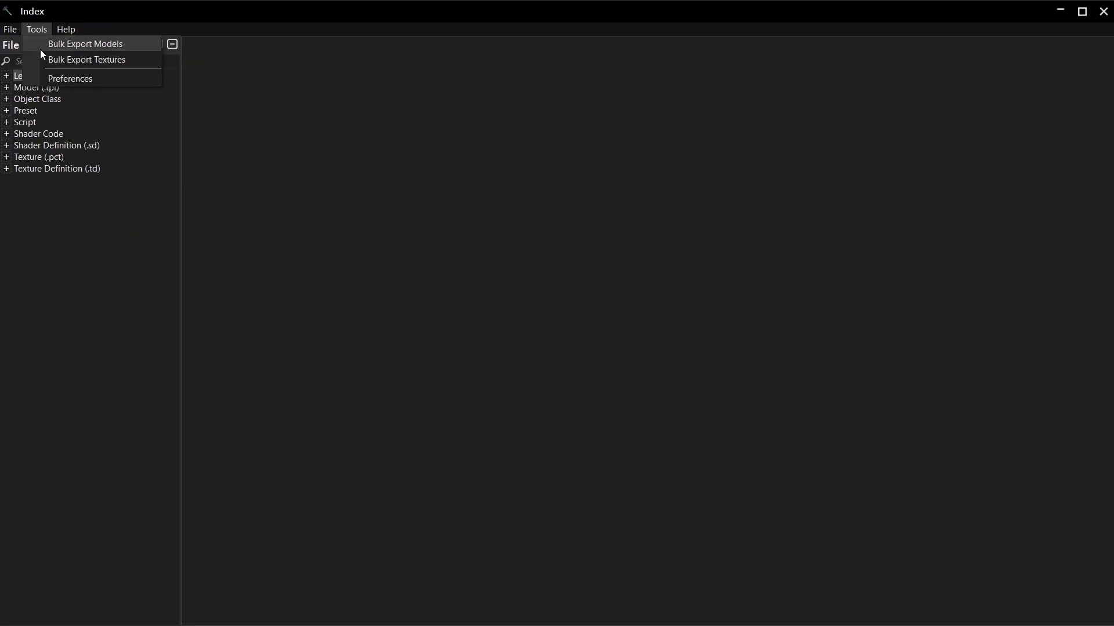
Step: Open the bulk model export options and set the file filters to "some;filter;case;insensitive;", keeping folder creation for each model enabled
click(40, 50)
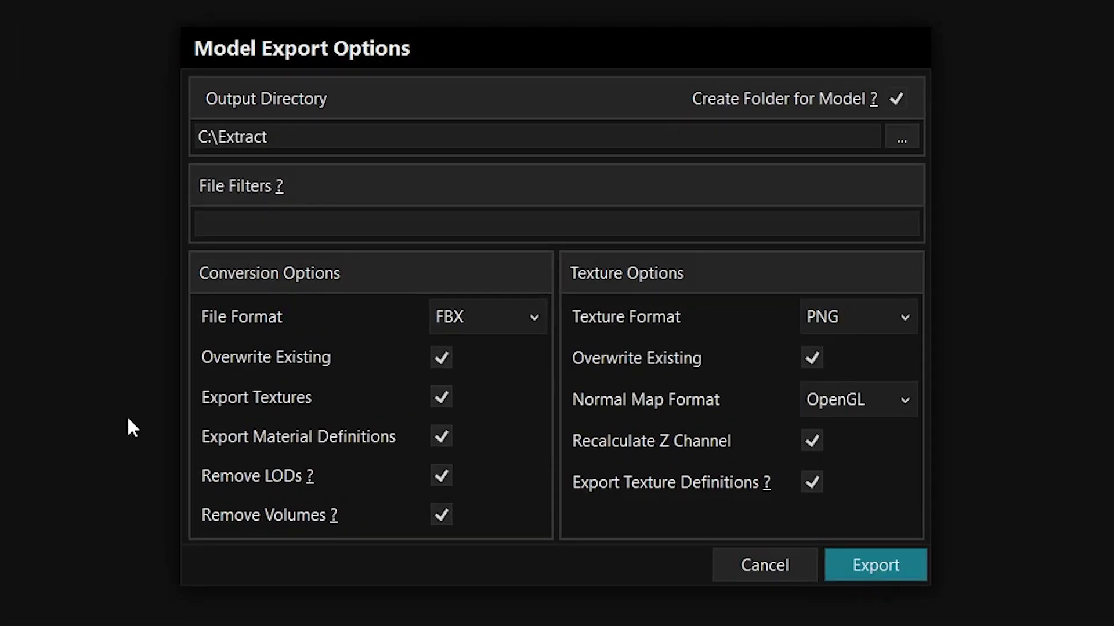
click(406, 224)
text(some;filter;case;ins)
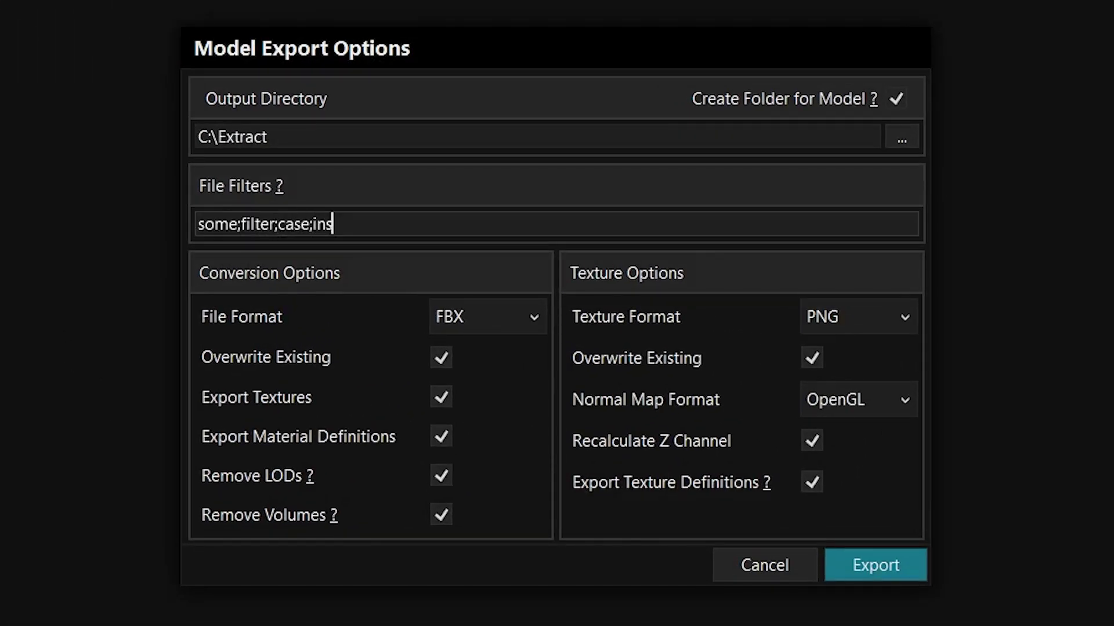
text(ensitive;*)
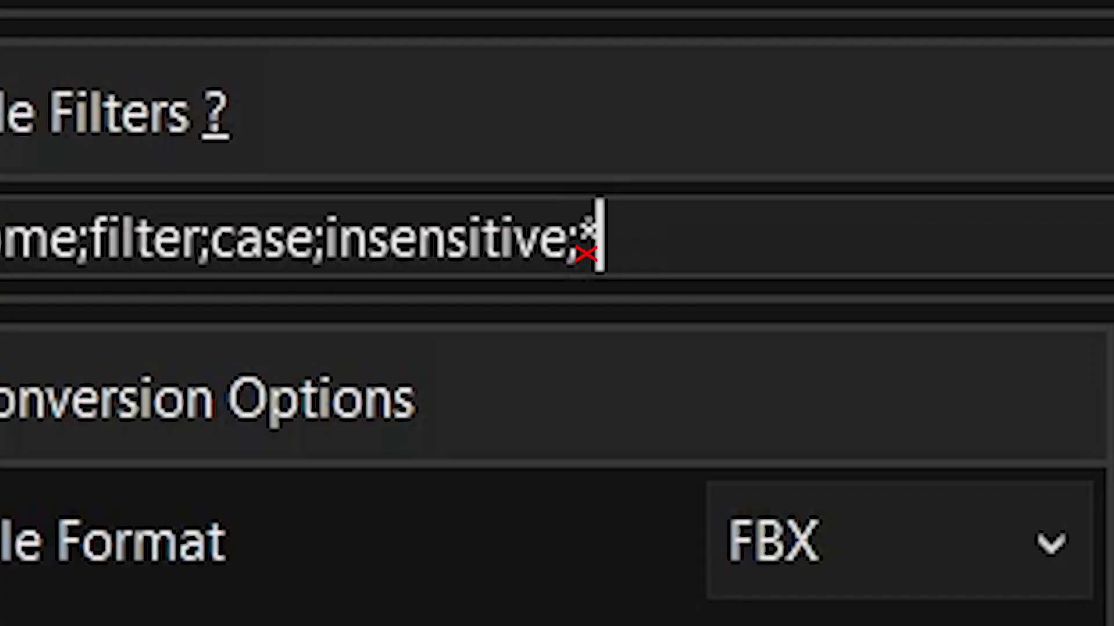
key(BackSpace)
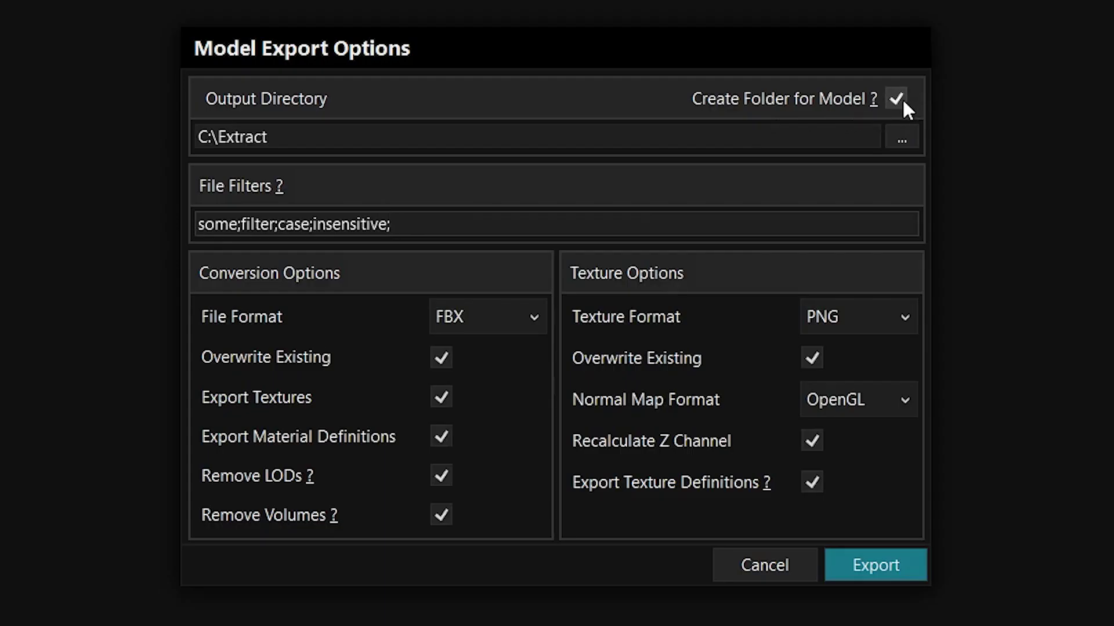
click(903, 101)
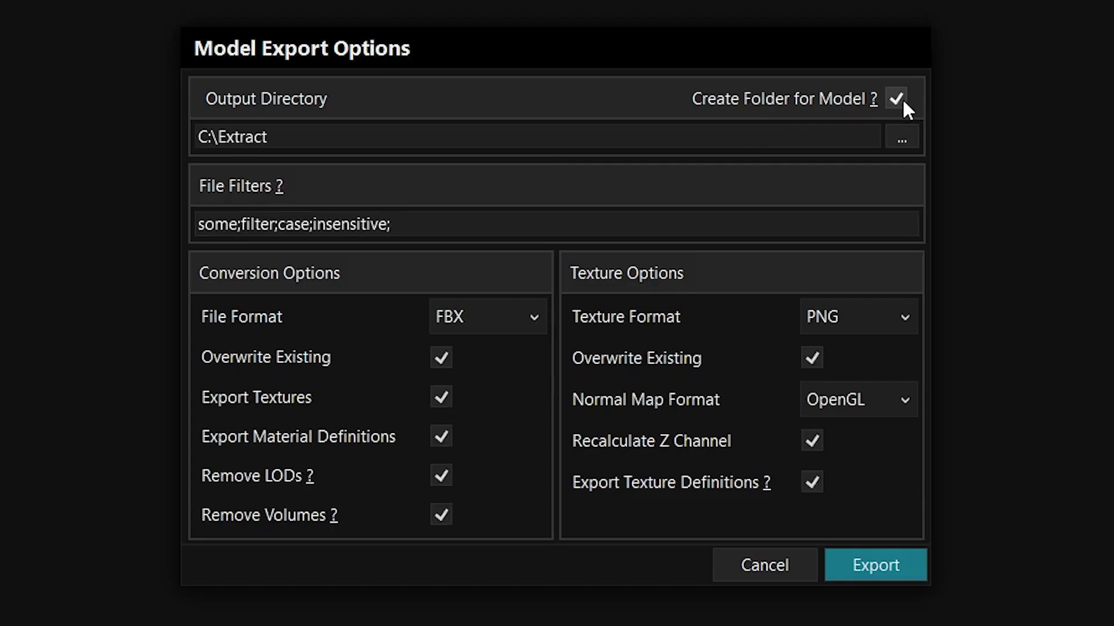